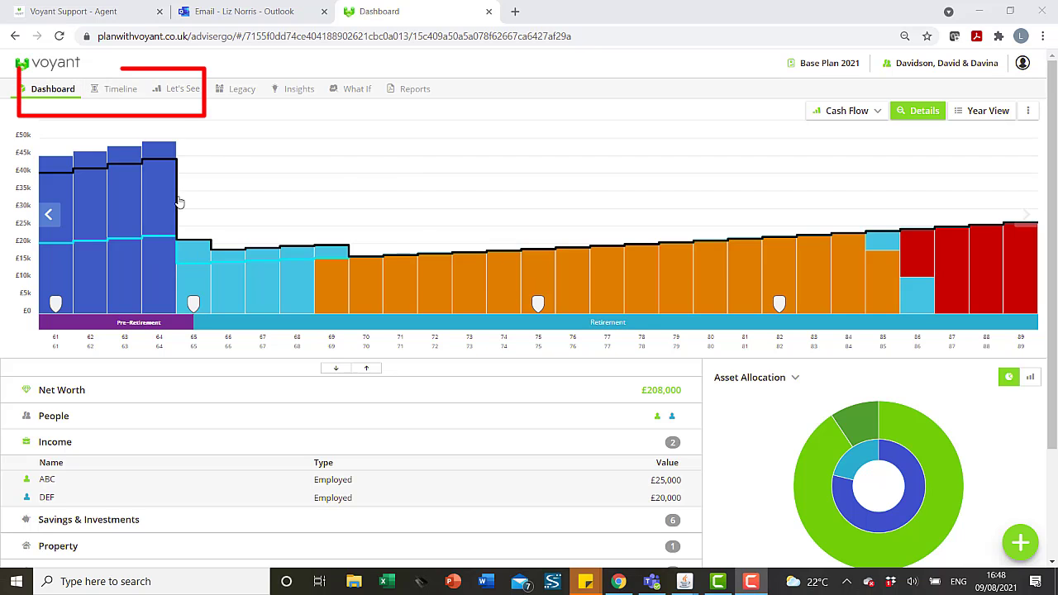
Inspect the events marked at age 65 on the cash flow chart
mouse_move(194, 305)
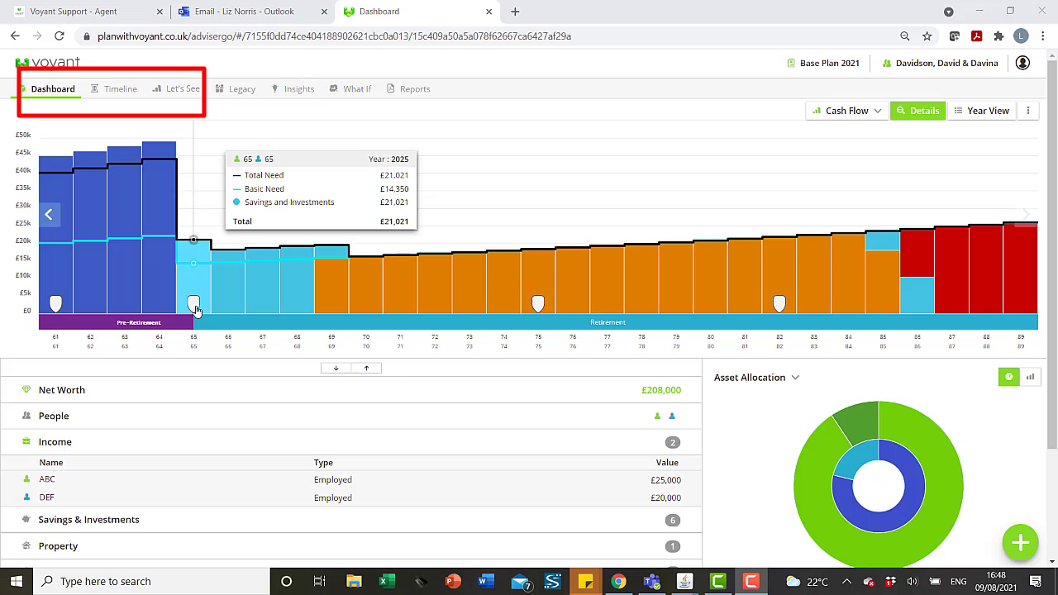
left_click(195, 305)
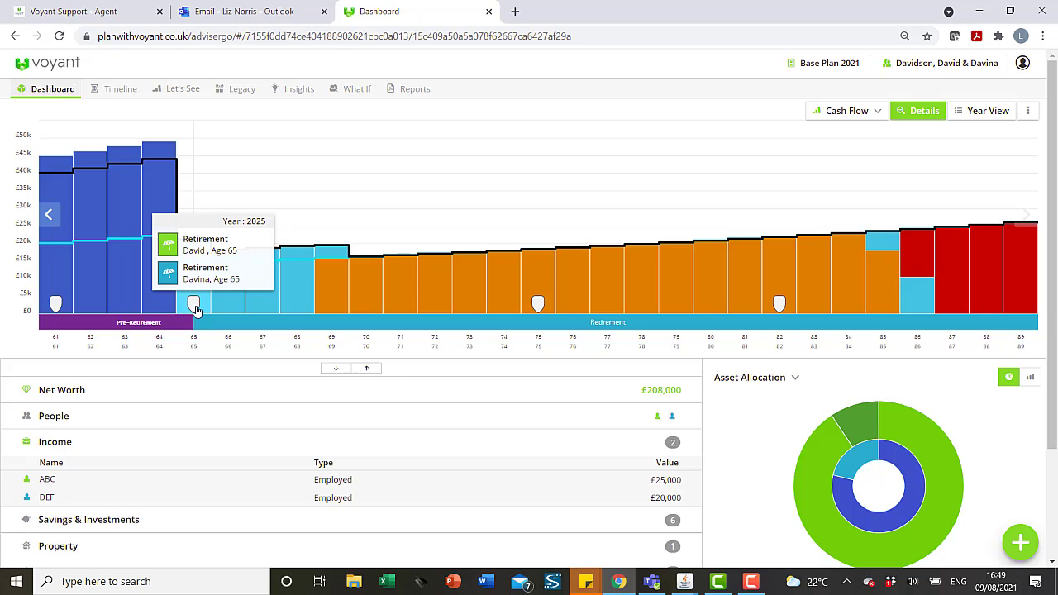
Add a timeline event named Windfall in year 2027, at age 67, and save it
left_click(118, 92)
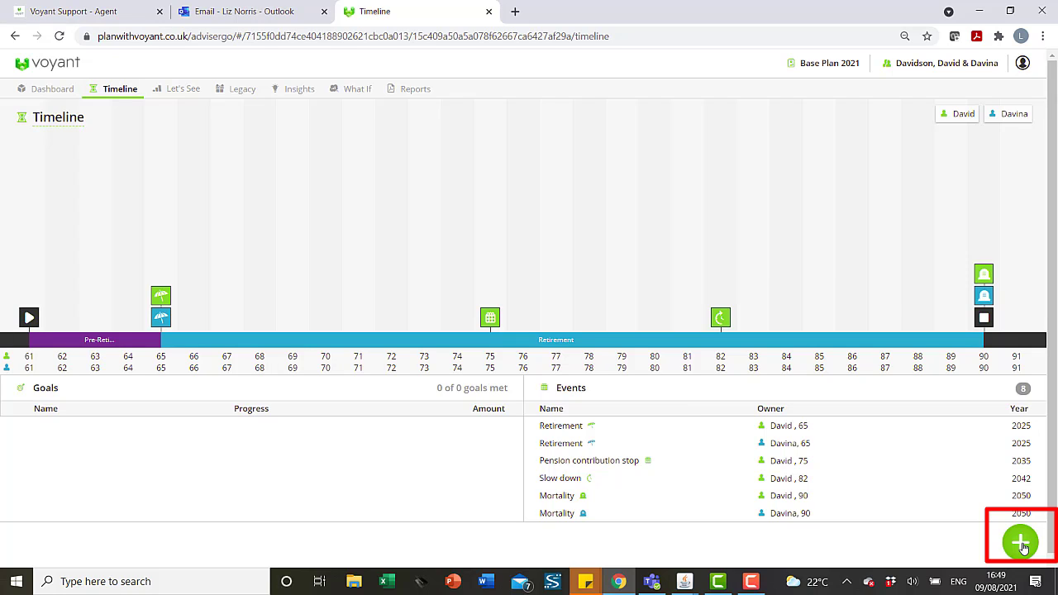
left_click(1022, 543)
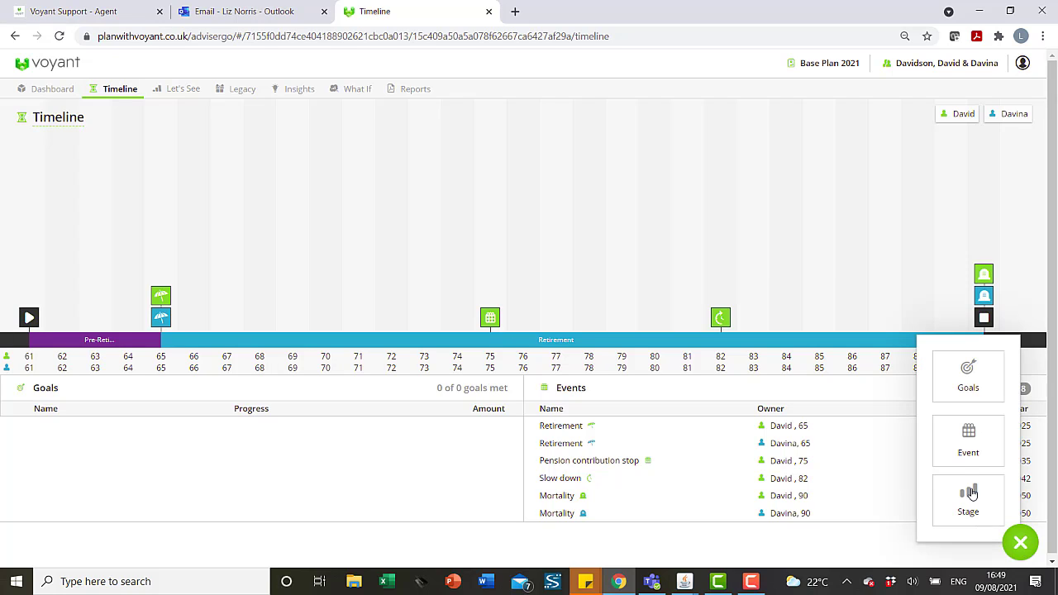
left_click(963, 444)
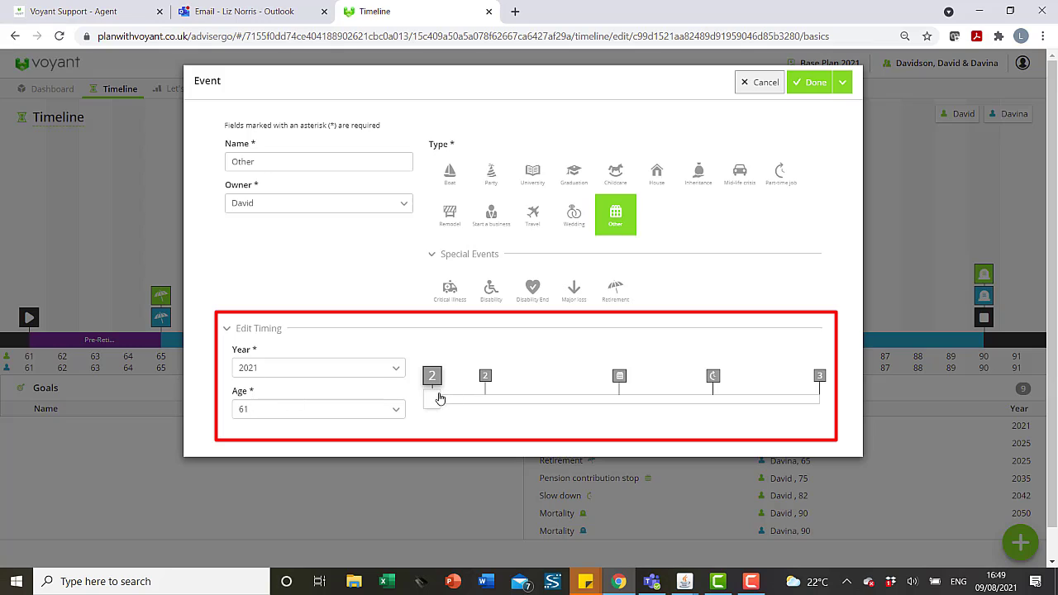
left_click_drag(270, 163, 212, 163)
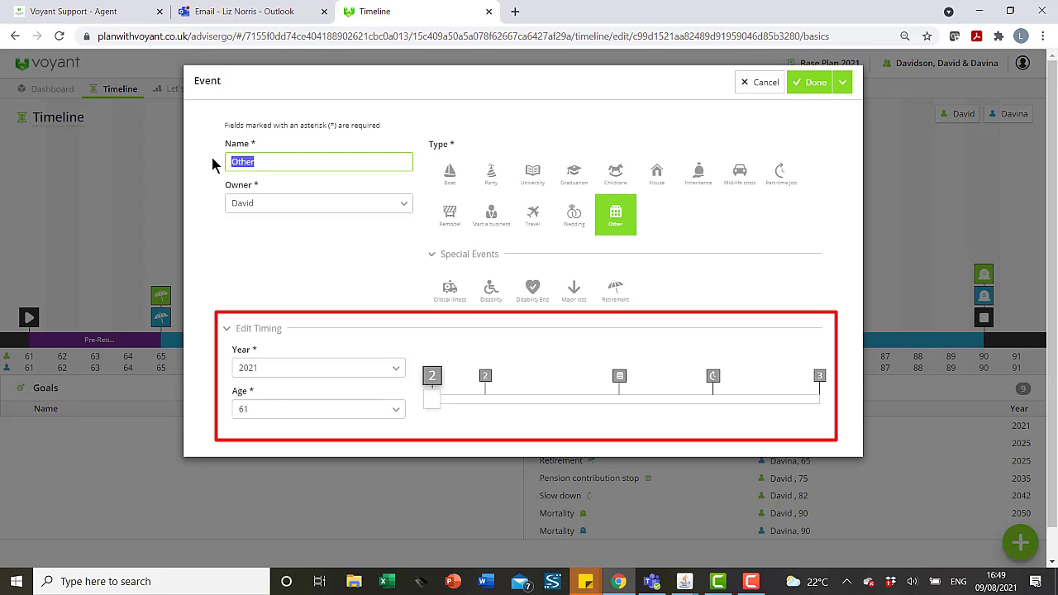
key("BackSpace")
type("W")
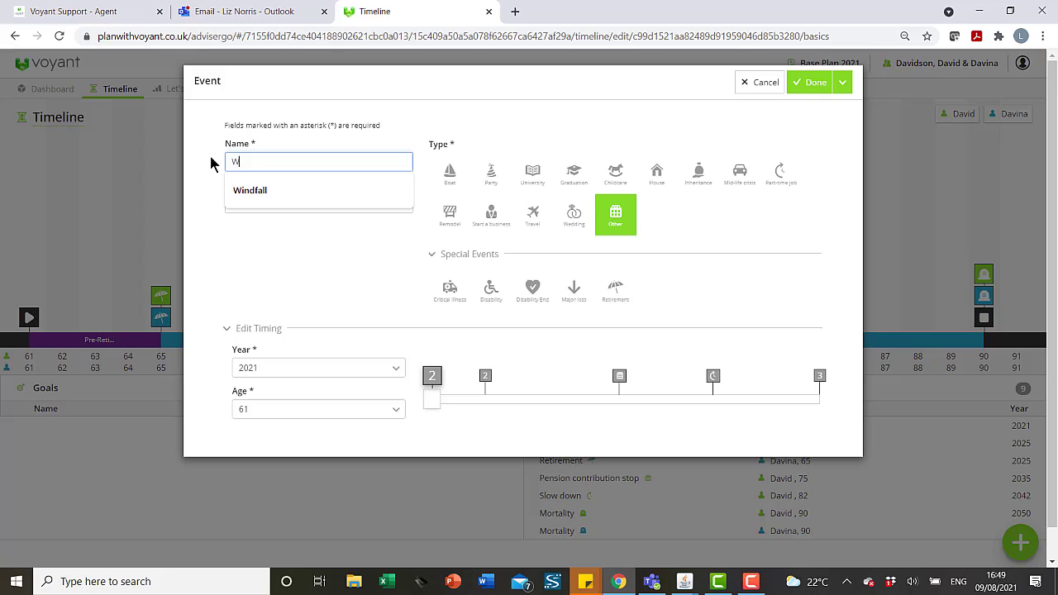
type("indfall")
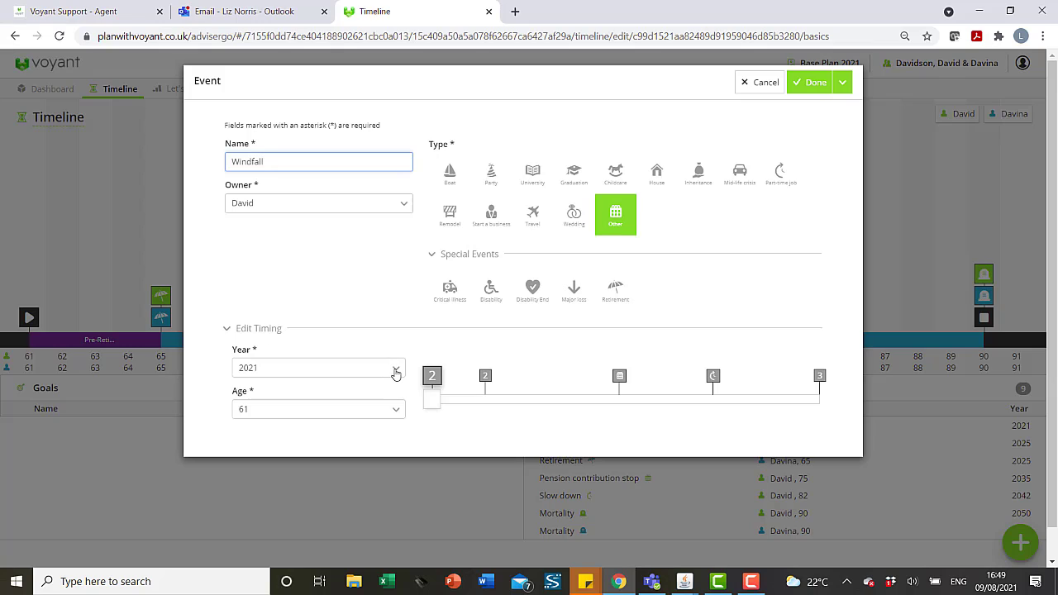
left_click_drag(432, 407, 516, 406)
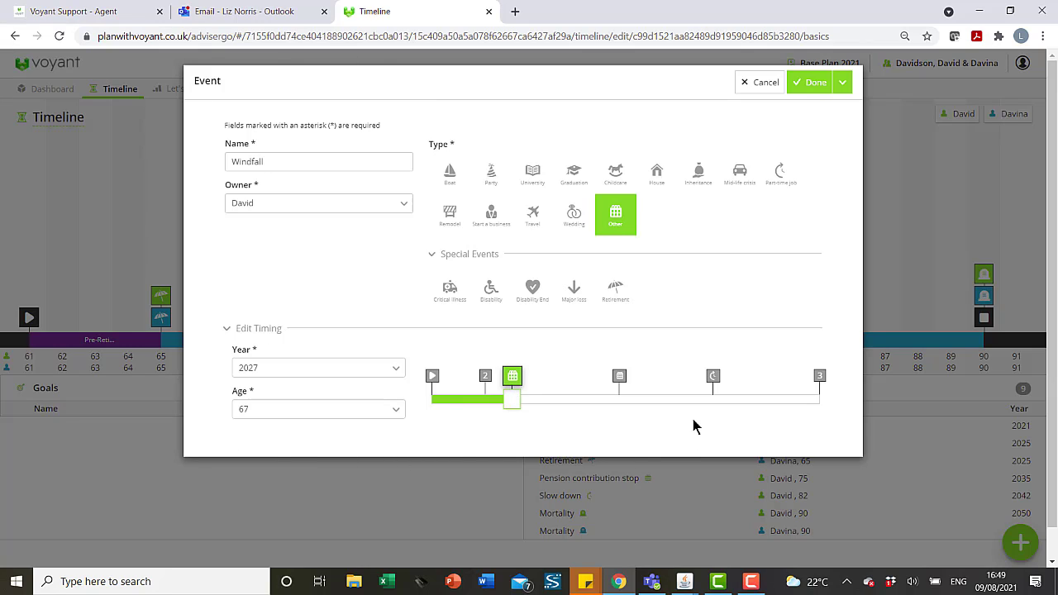
left_click(810, 83)
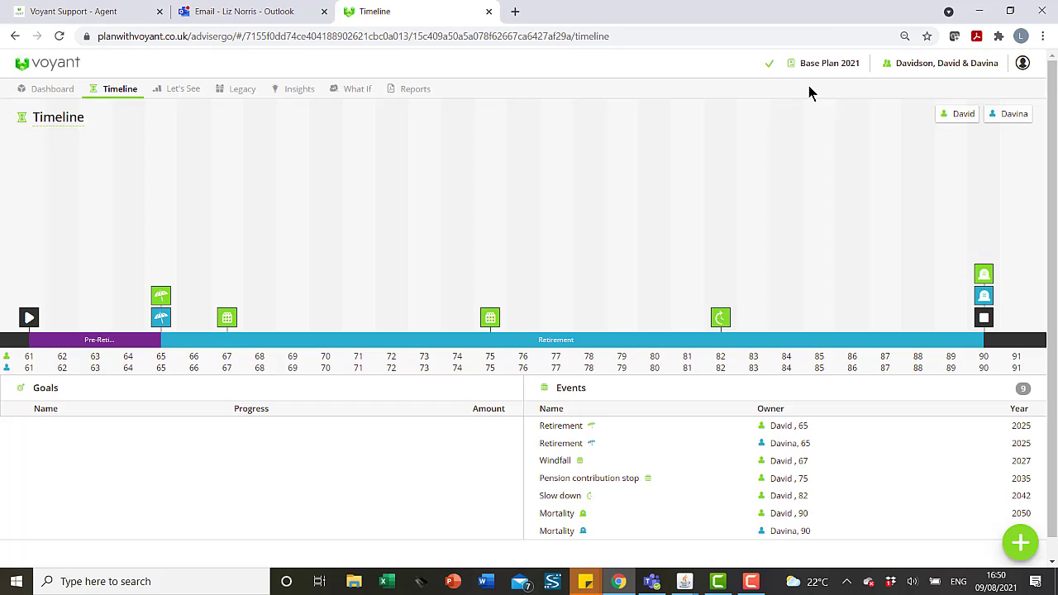
Change the Windfall event's type to Inheritance and save it
mouse_move(224, 323)
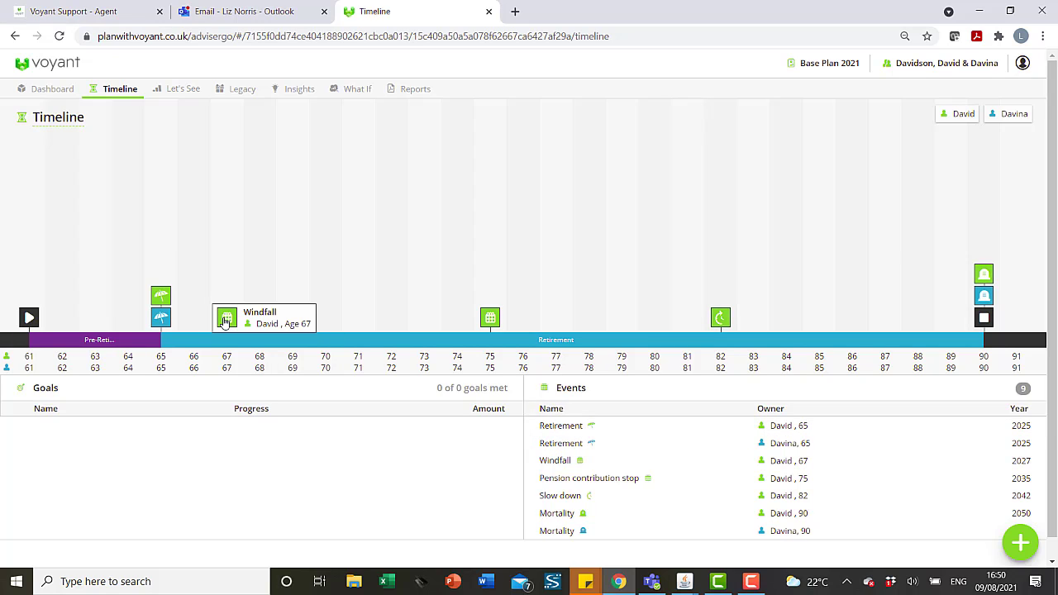
left_click(226, 320)
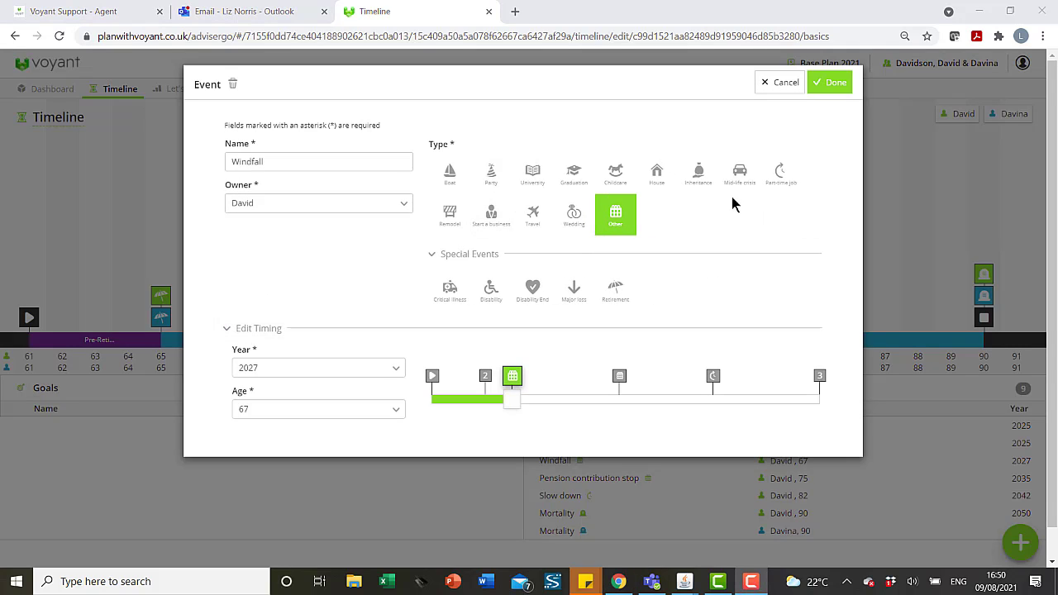
left_click(693, 176)
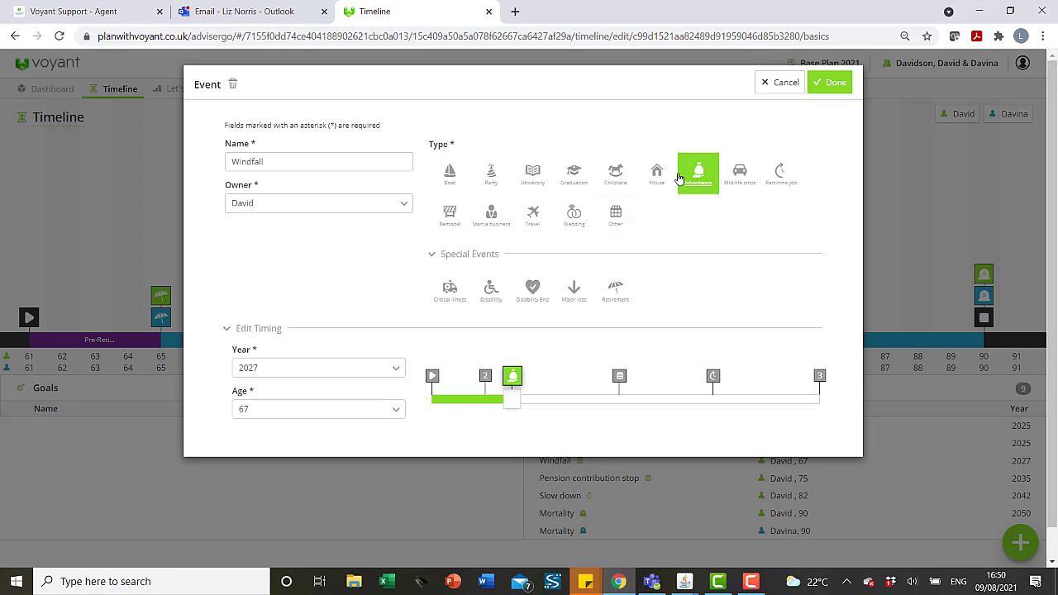
left_click(836, 88)
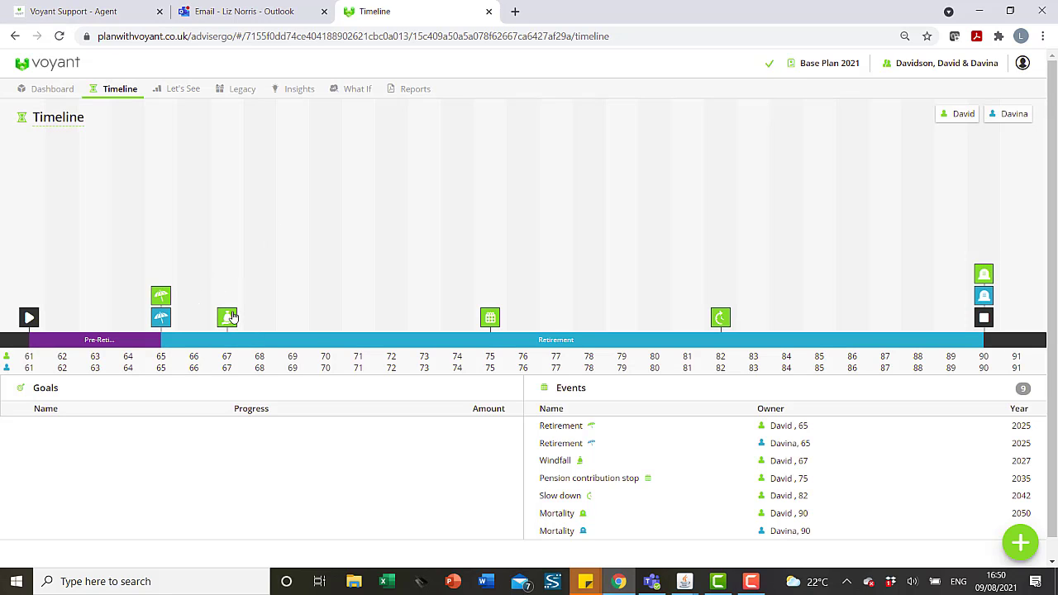
mouse_move(228, 320)
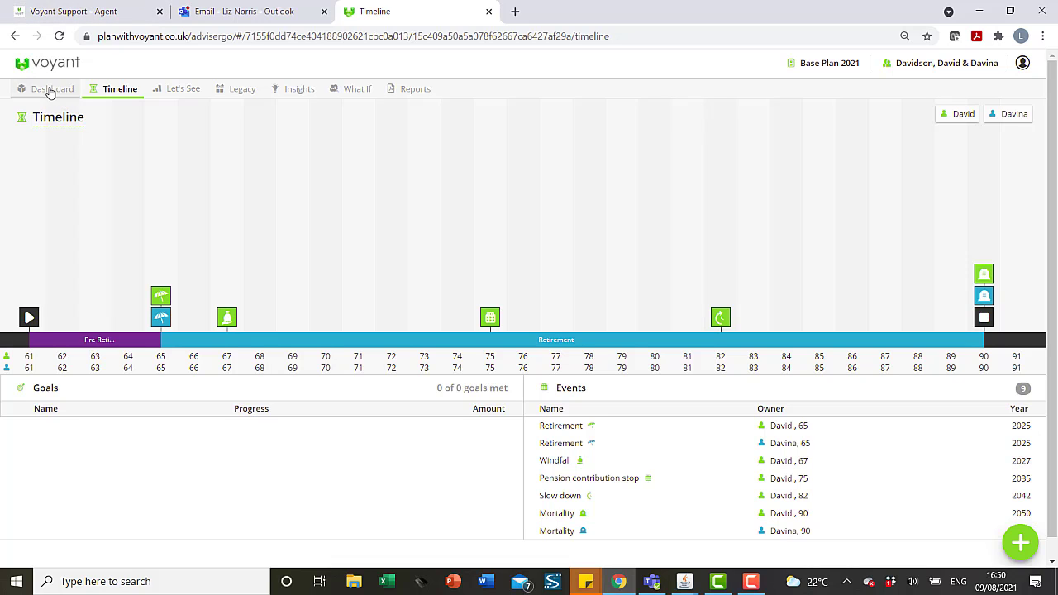
Add a windfall income item to the plan from the dashboard and name it Windfall
left_click(49, 91)
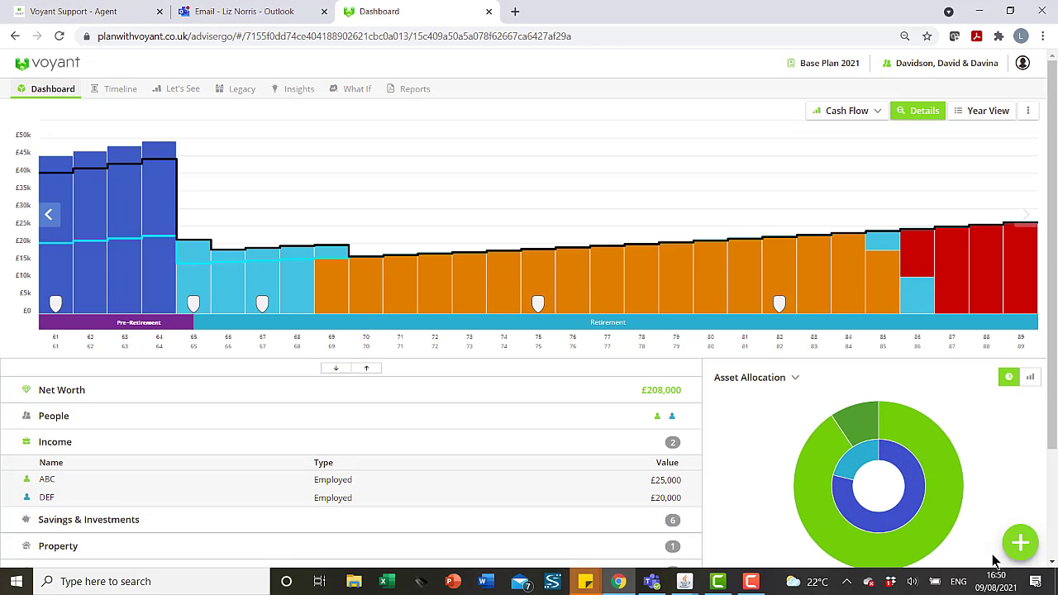
left_click(1020, 545)
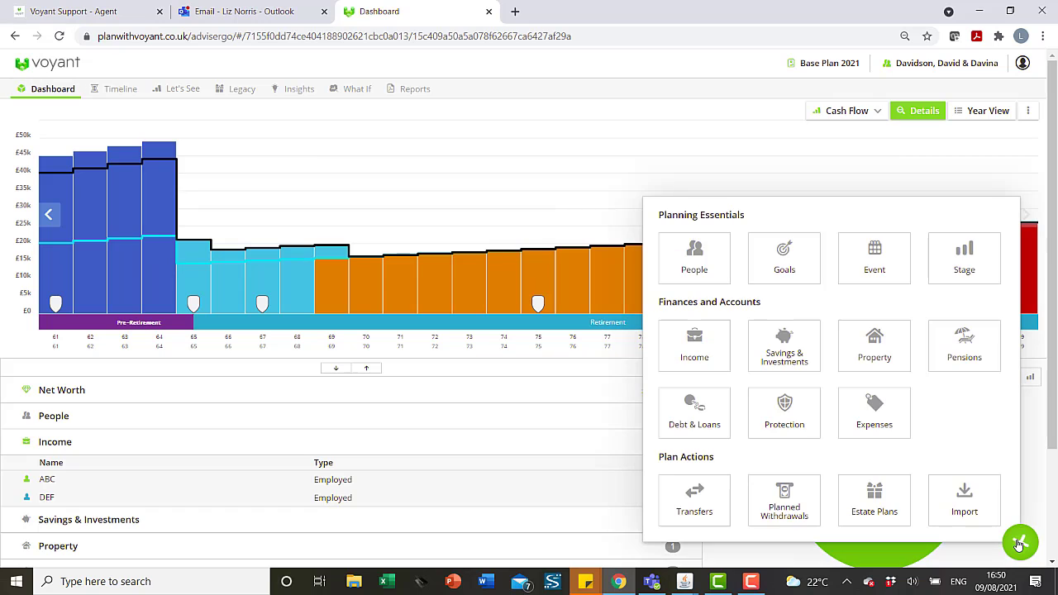
left_click(694, 351)
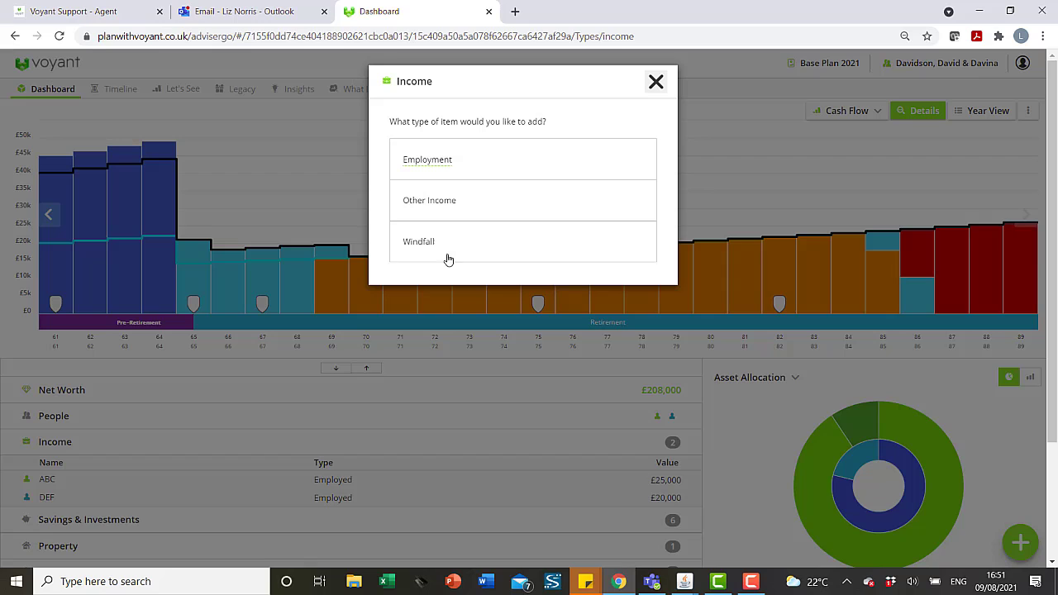
left_click(433, 246)
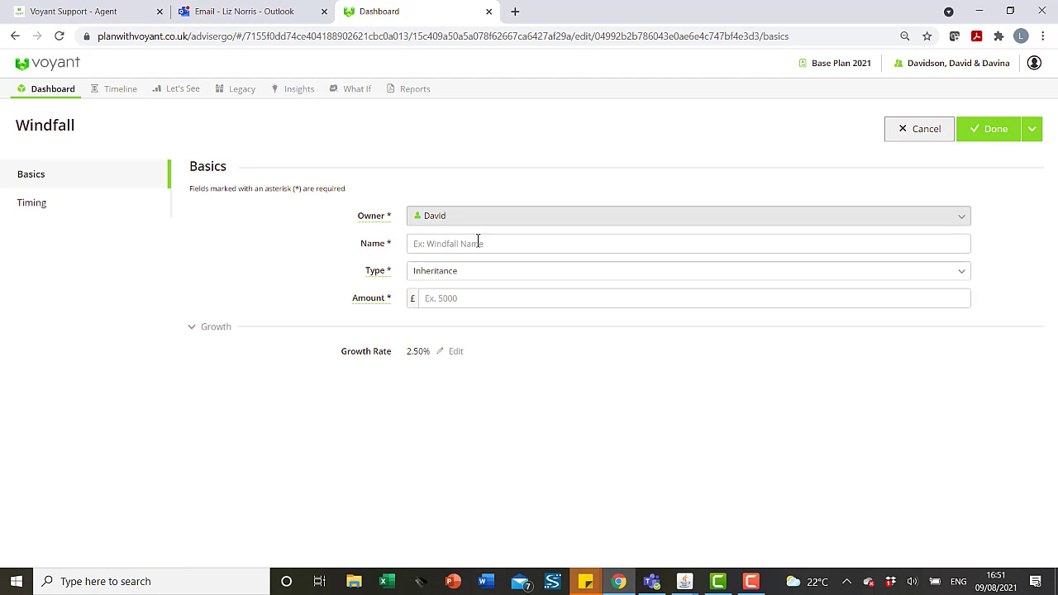
left_click(477, 245)
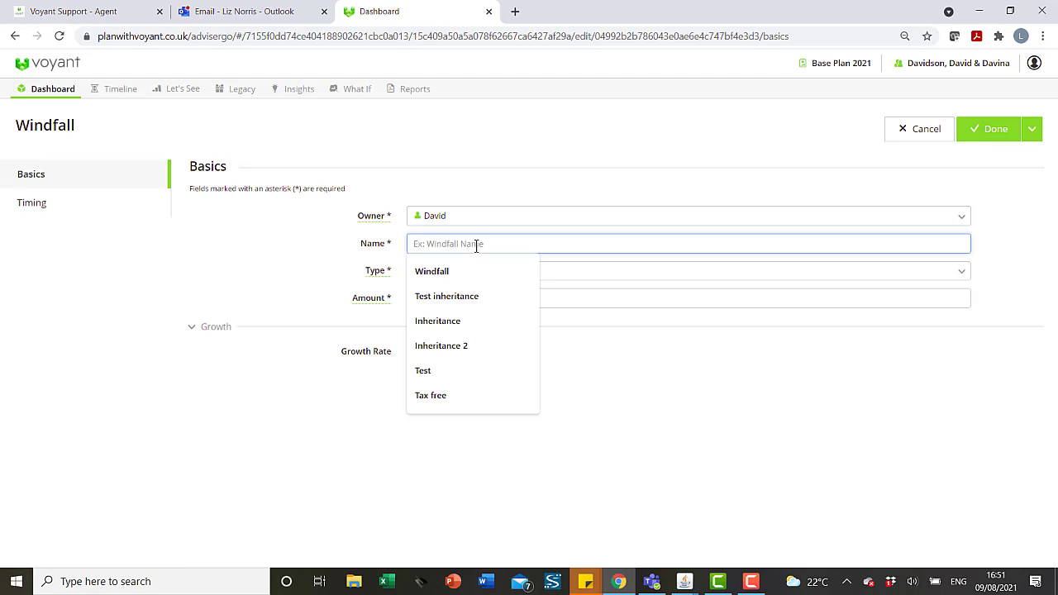
type("Windfall")
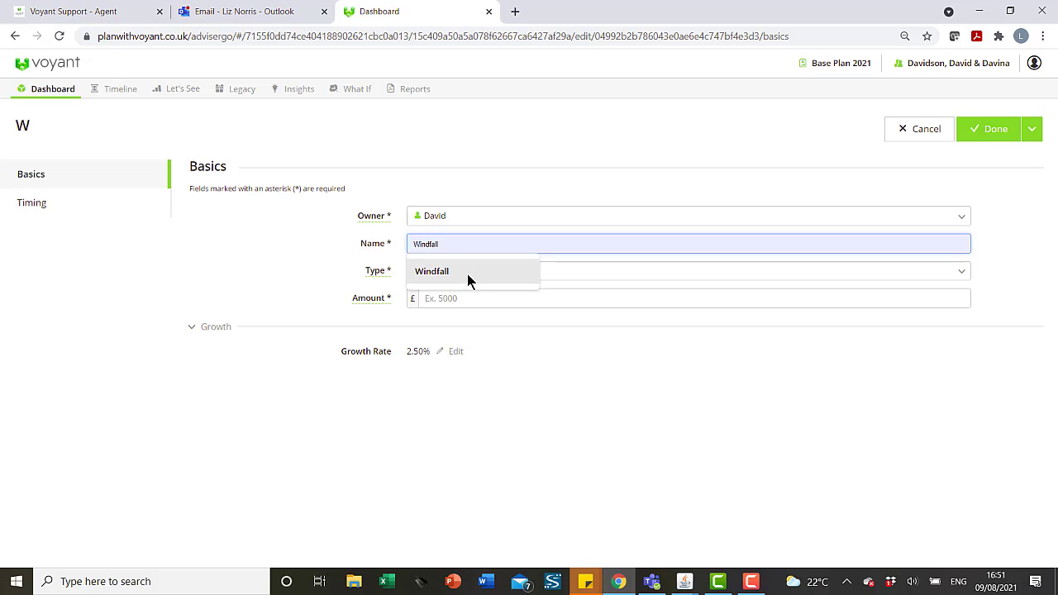
left_click(467, 273)
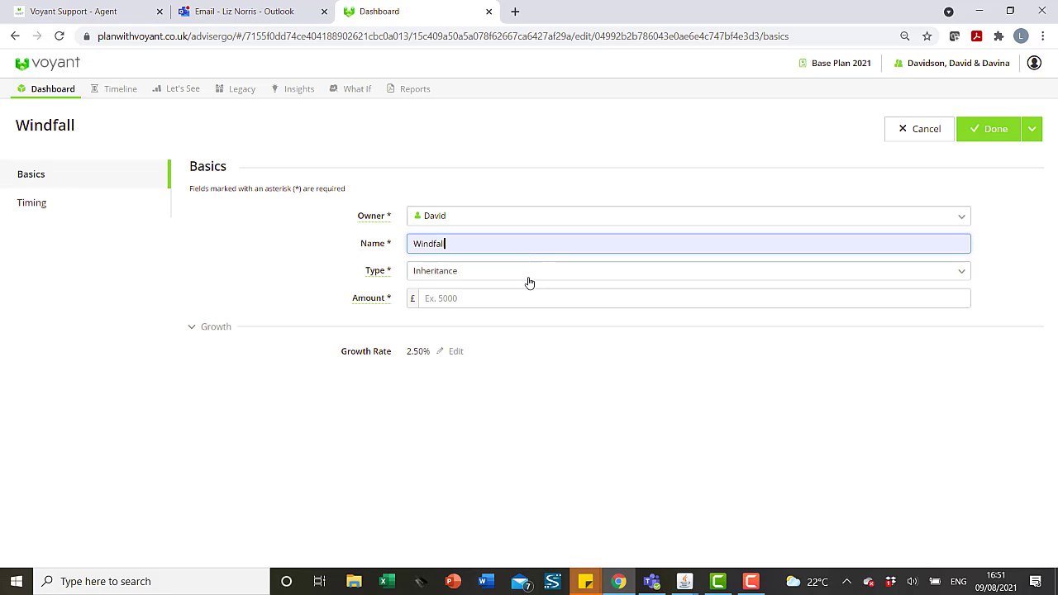
Choose Inheritance as the windfall's type and set its amount to £50,000
left_click(962, 274)
key("Down")
key("Down")
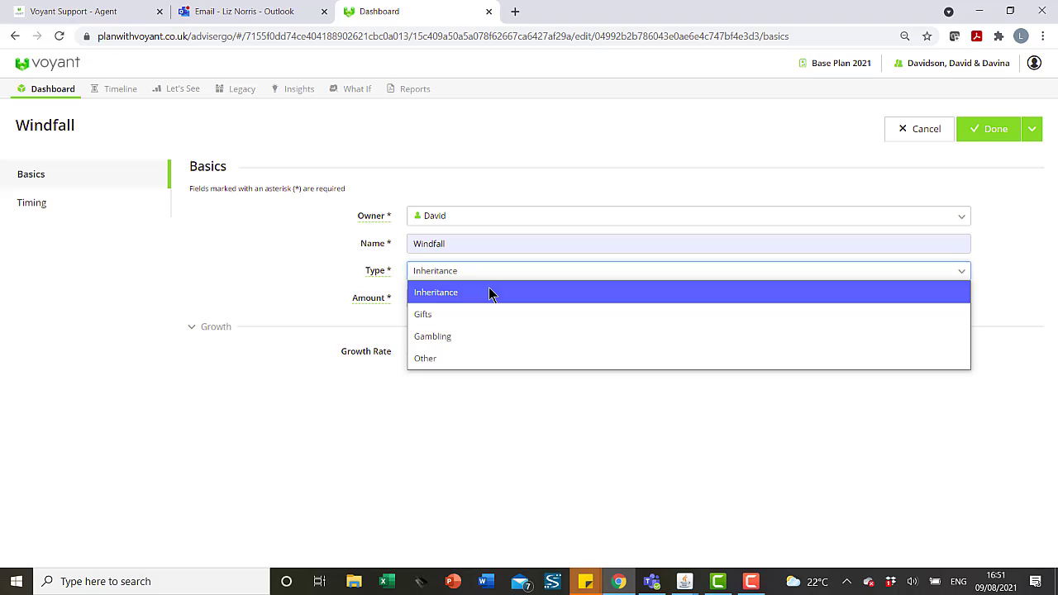
left_click(488, 293)
left_click(453, 298)
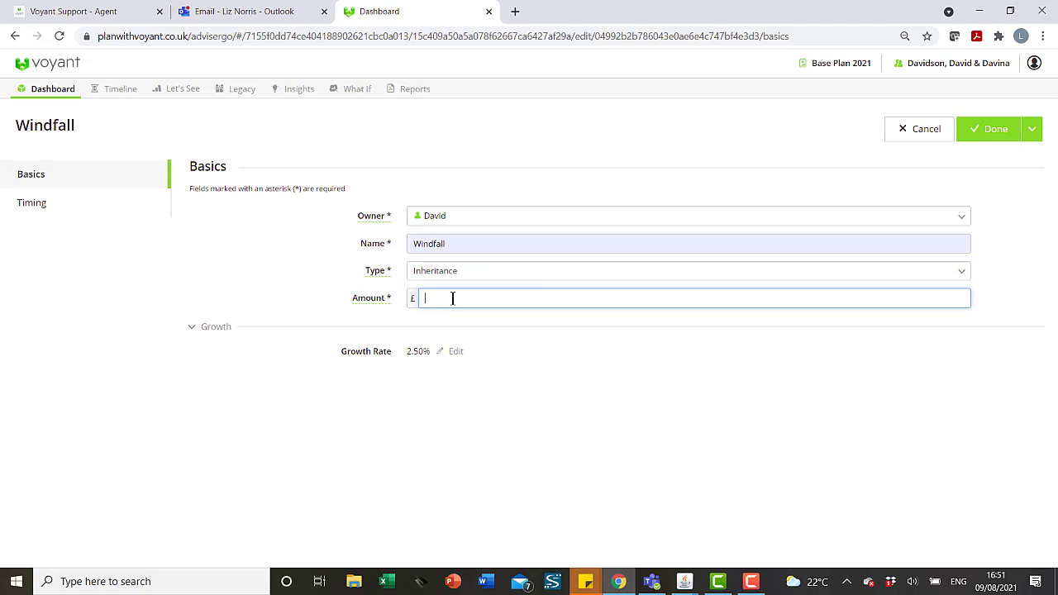
type("5")
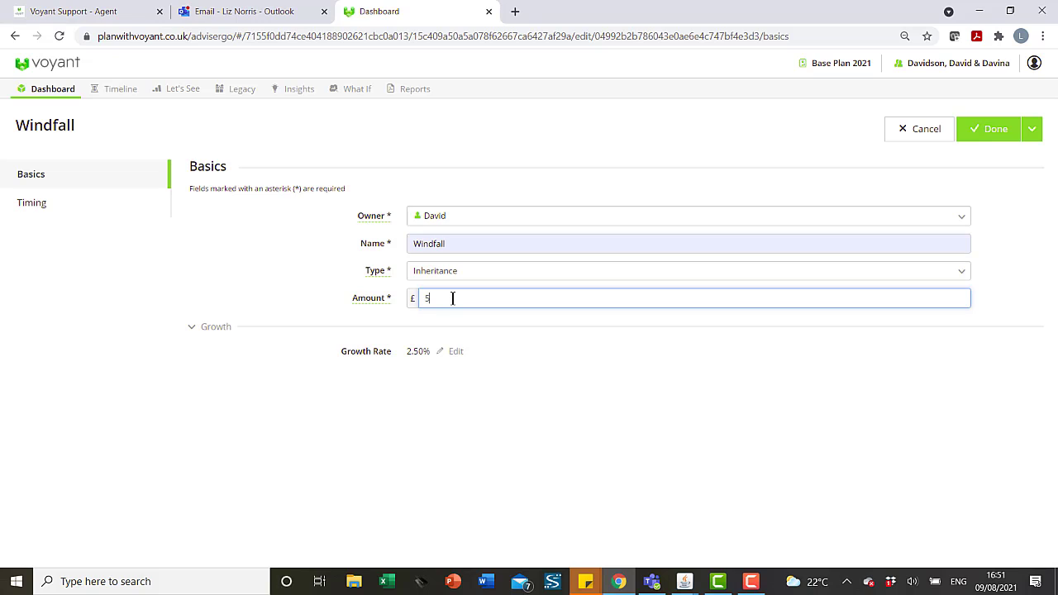
type("0,000")
Set the windfall income to start at the Windfall event and save the item
left_click(30, 210)
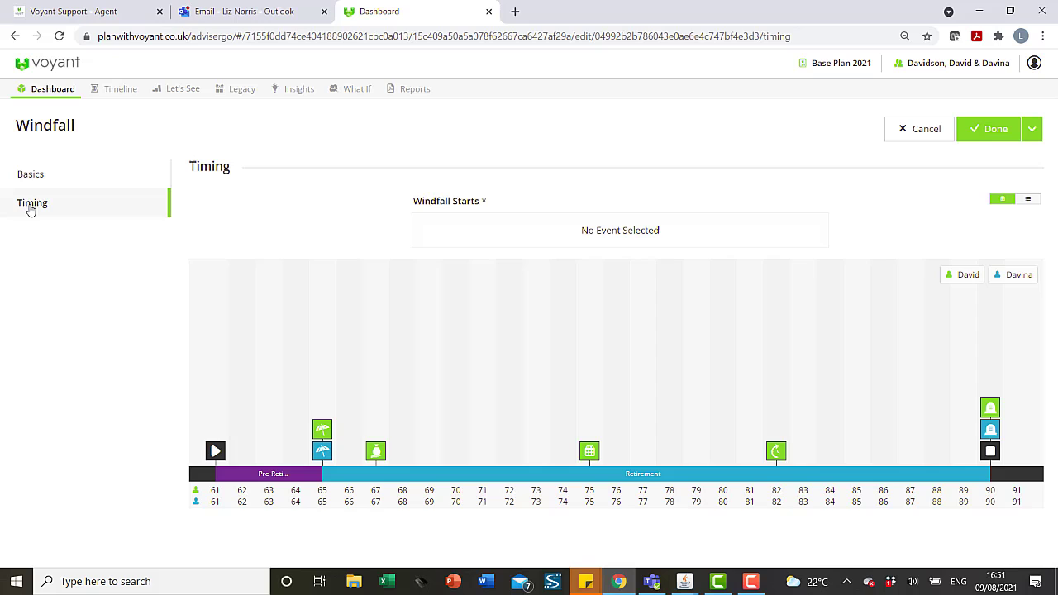
mouse_move(376, 457)
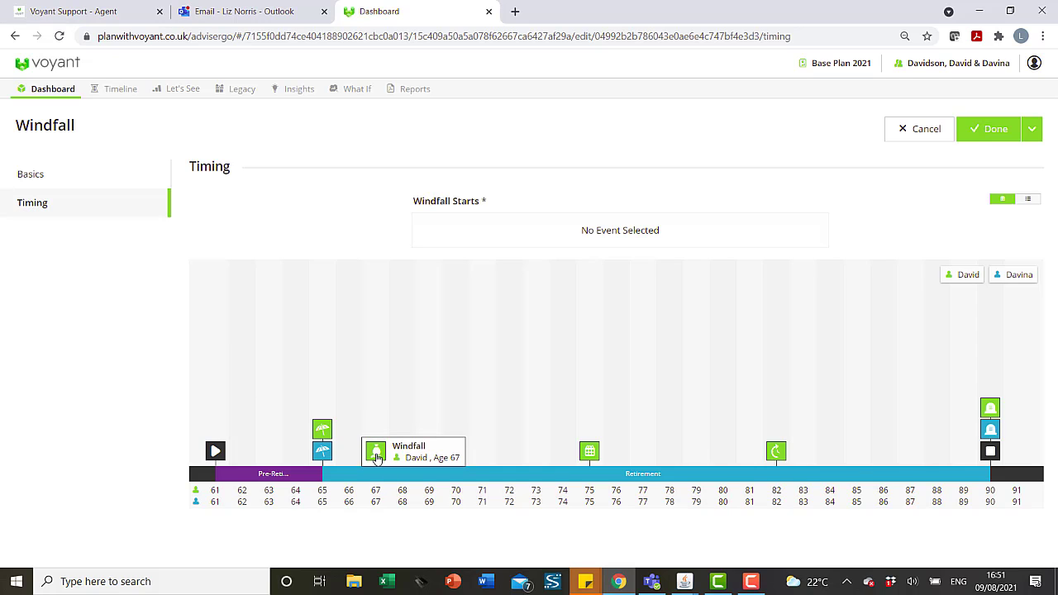
left_click_drag(376, 457, 518, 229)
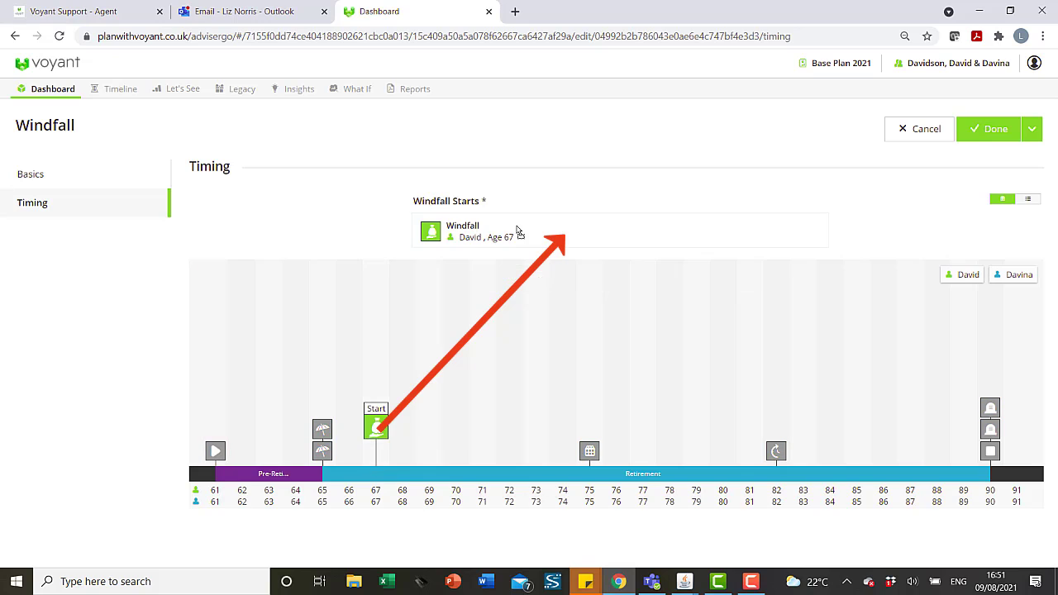
left_click(982, 128)
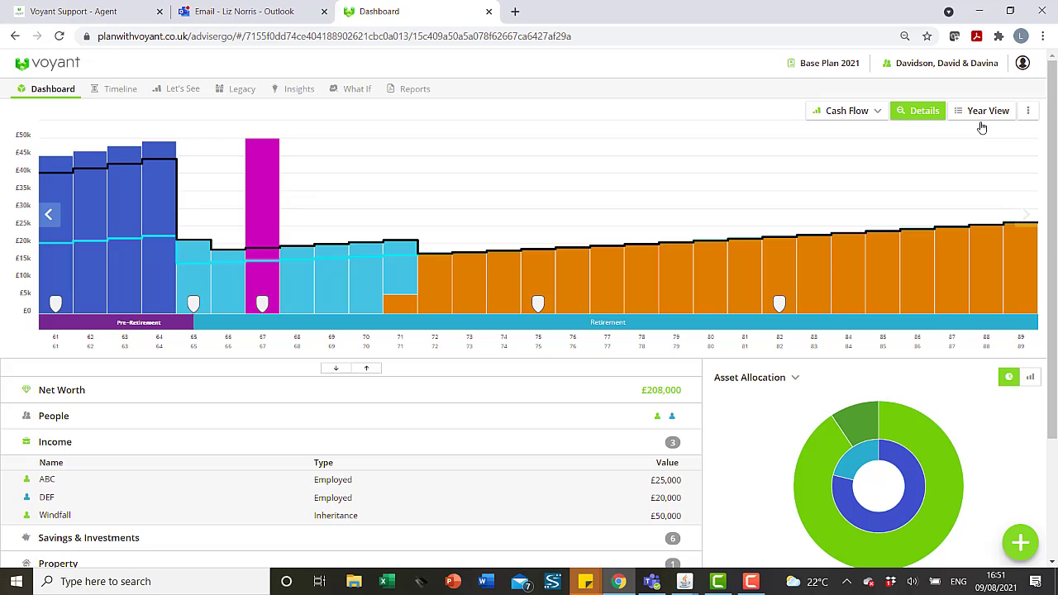
Move the Windfall event to age 71 on the timeline and review the dashboard's cash flow chart
mouse_move(260, 288)
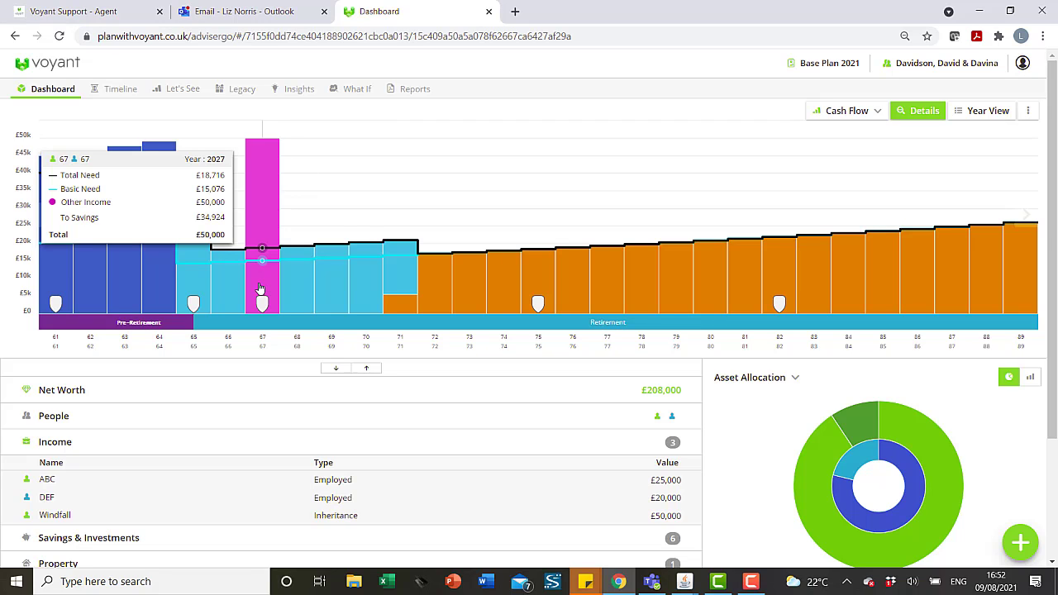
left_click(111, 93)
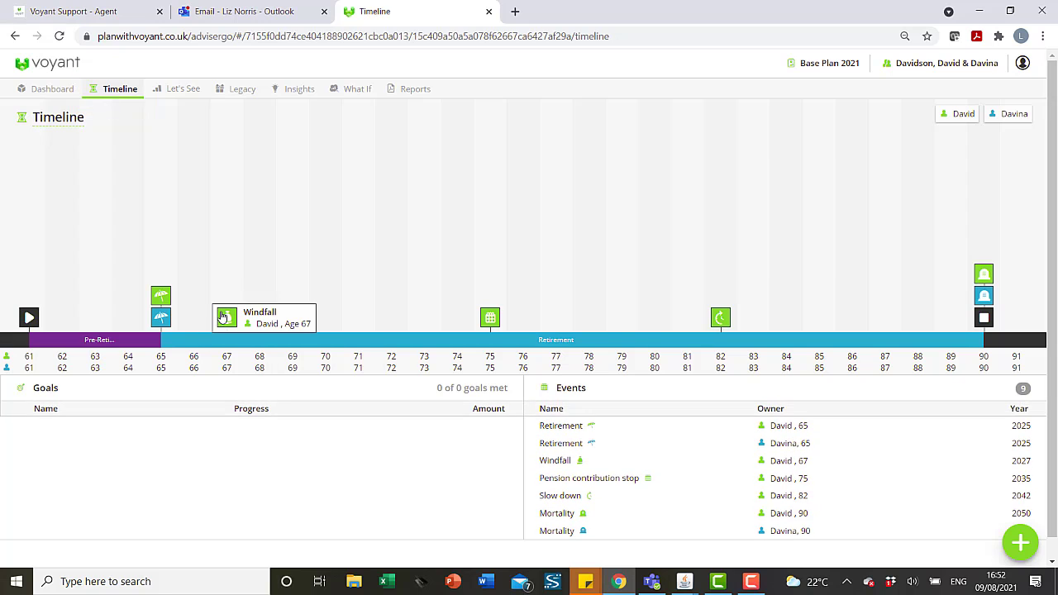
left_click_drag(224, 319, 350, 321)
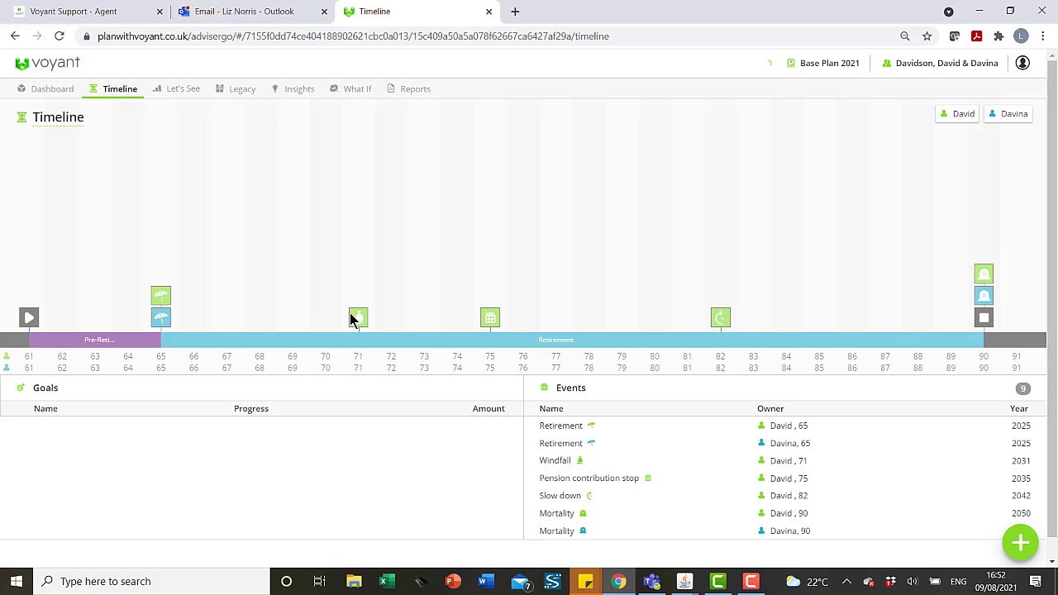
left_click(51, 89)
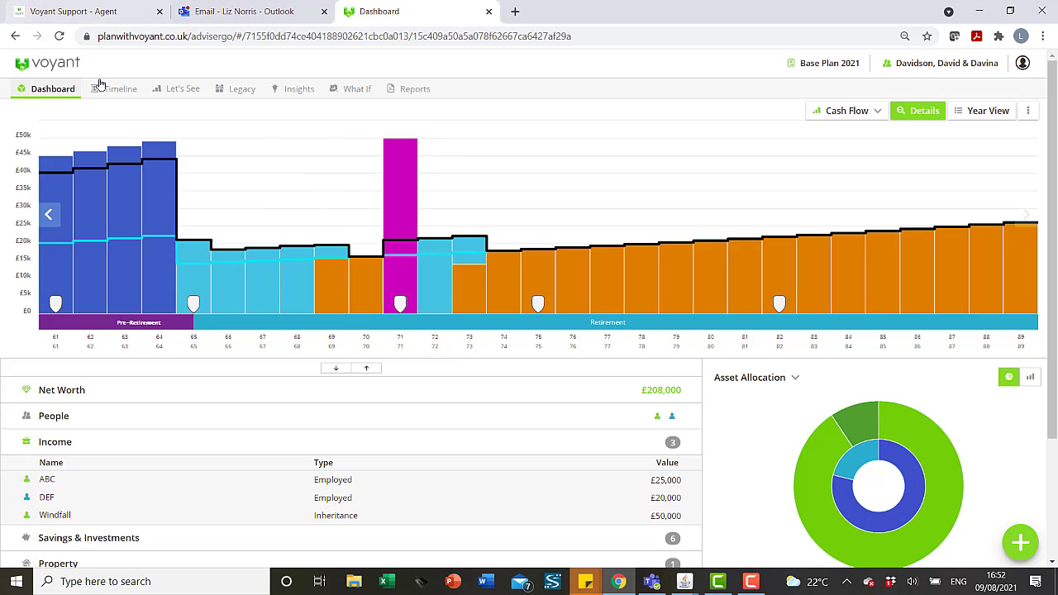
Review the Windfall event's details from the timeline's events list and close them
left_click(119, 93)
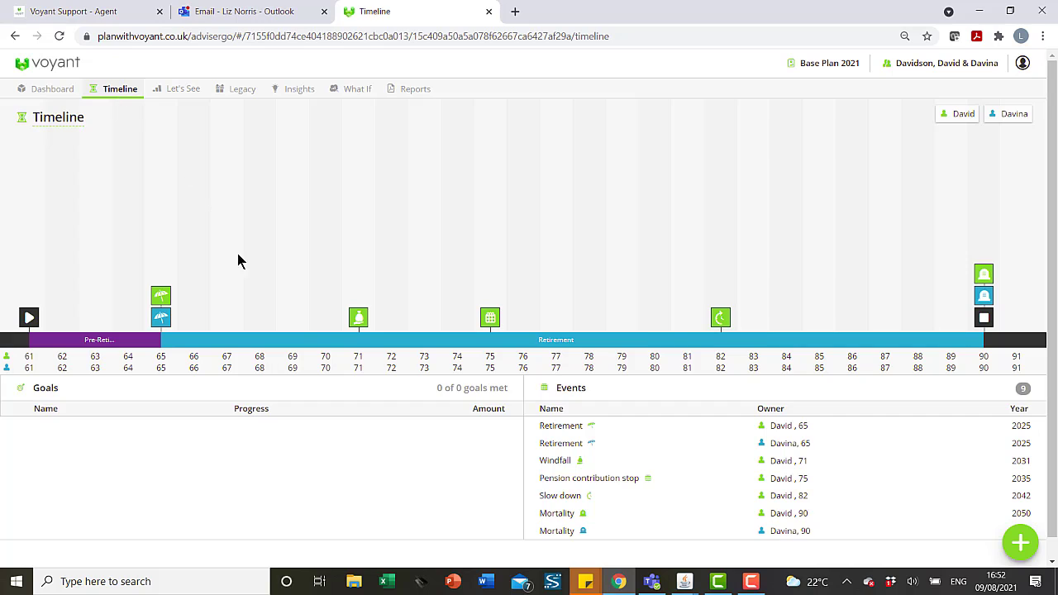
mouse_move(355, 321)
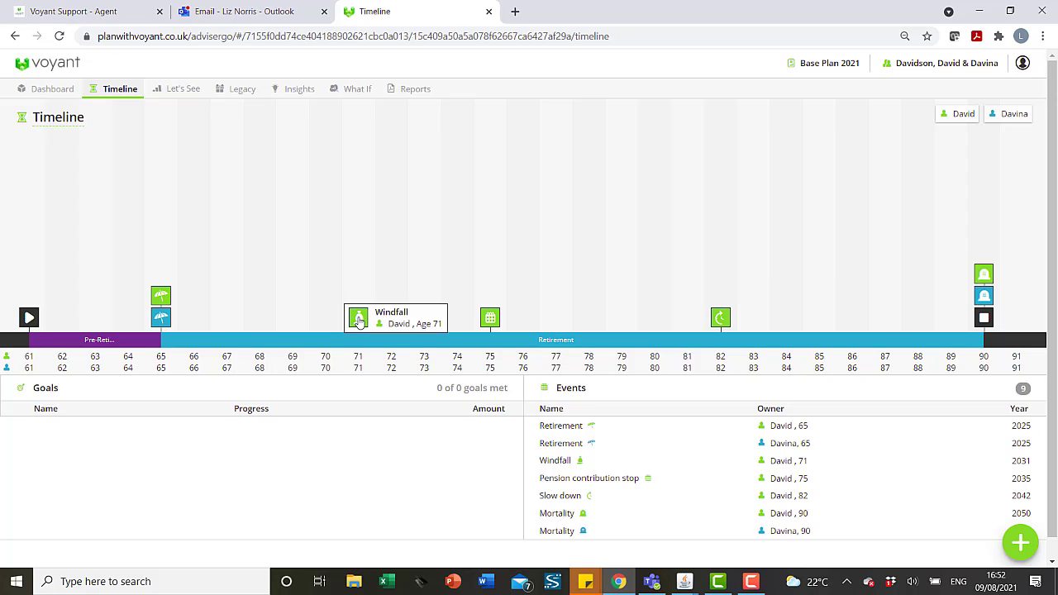
left_click(556, 462)
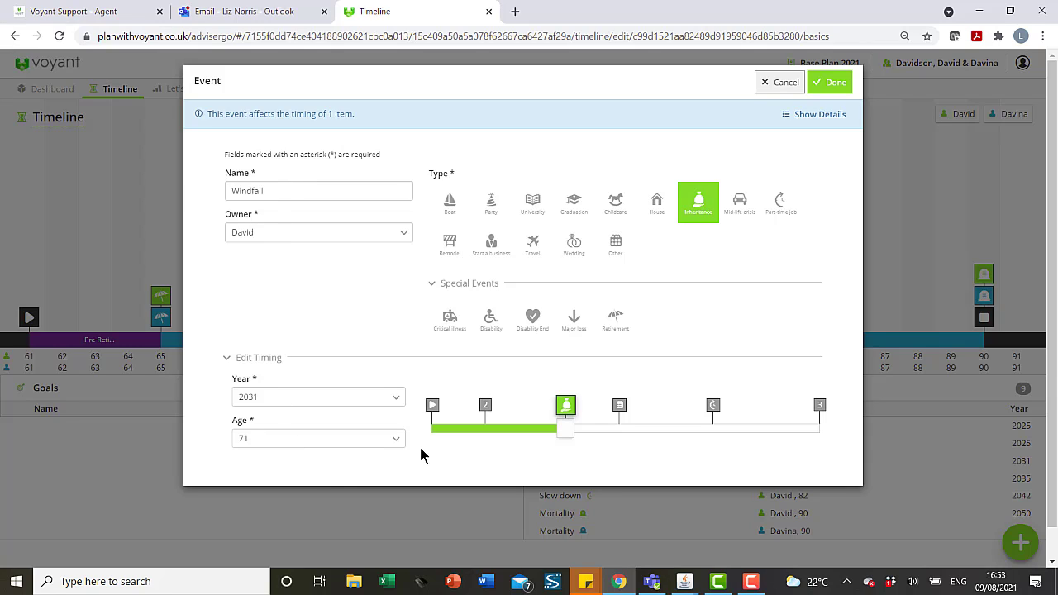
left_click(837, 82)
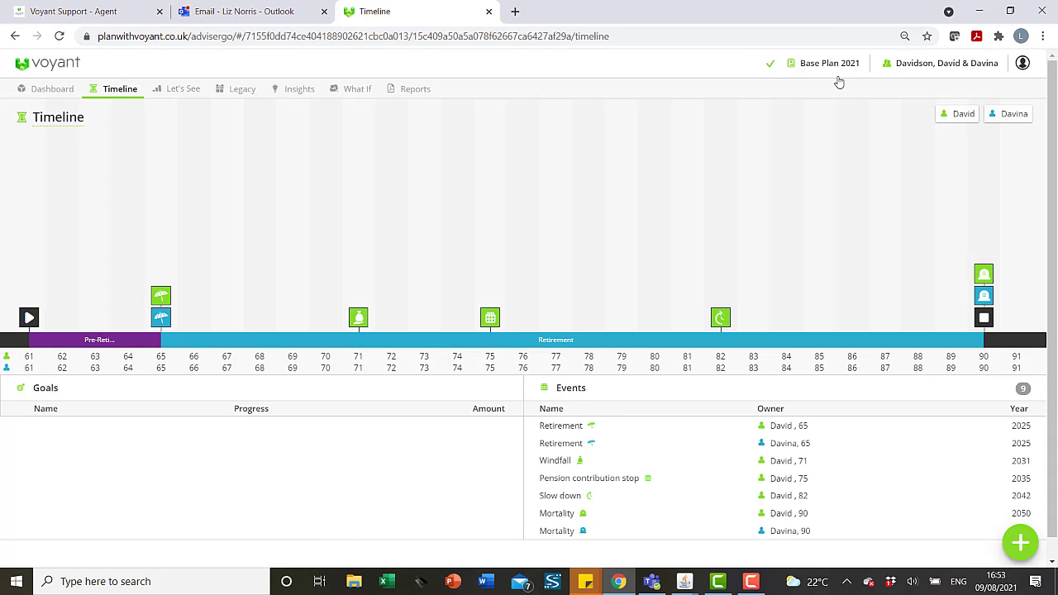
Compare the Slow down event's details with those of the Windfall event
left_click(723, 318)
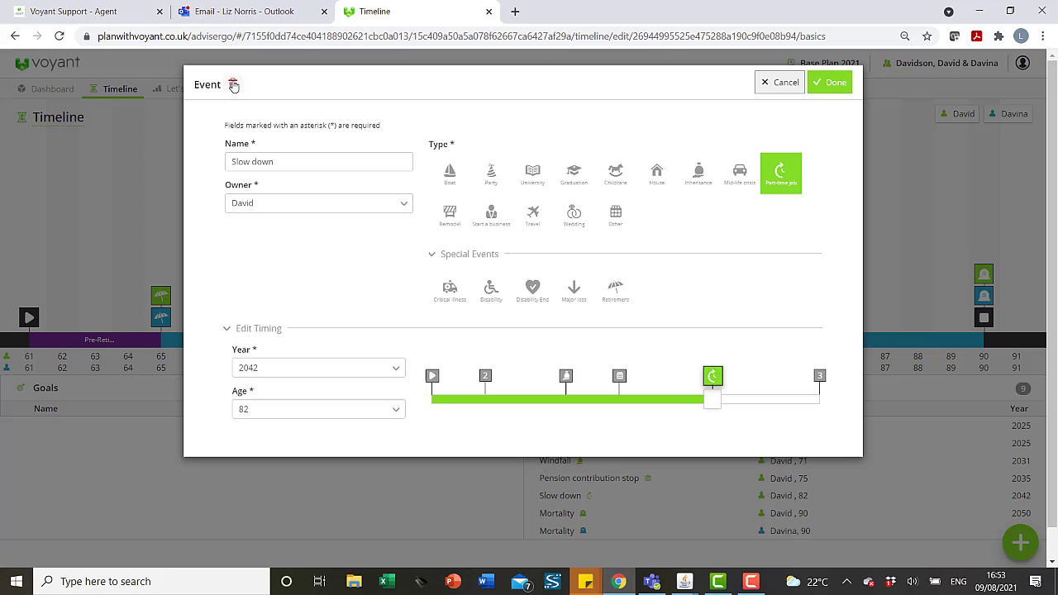
left_click(830, 86)
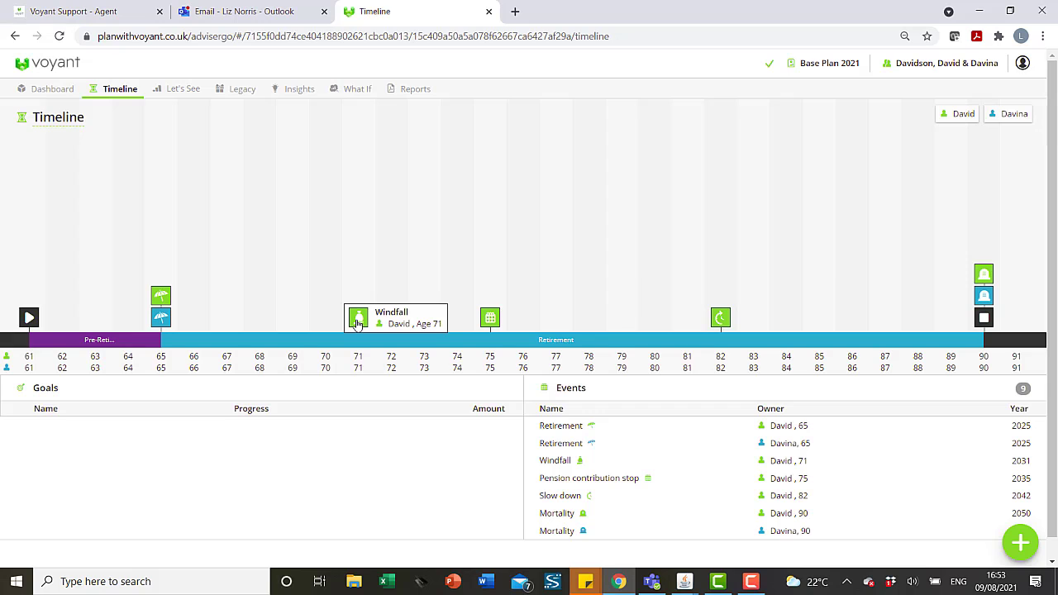
left_click(357, 321)
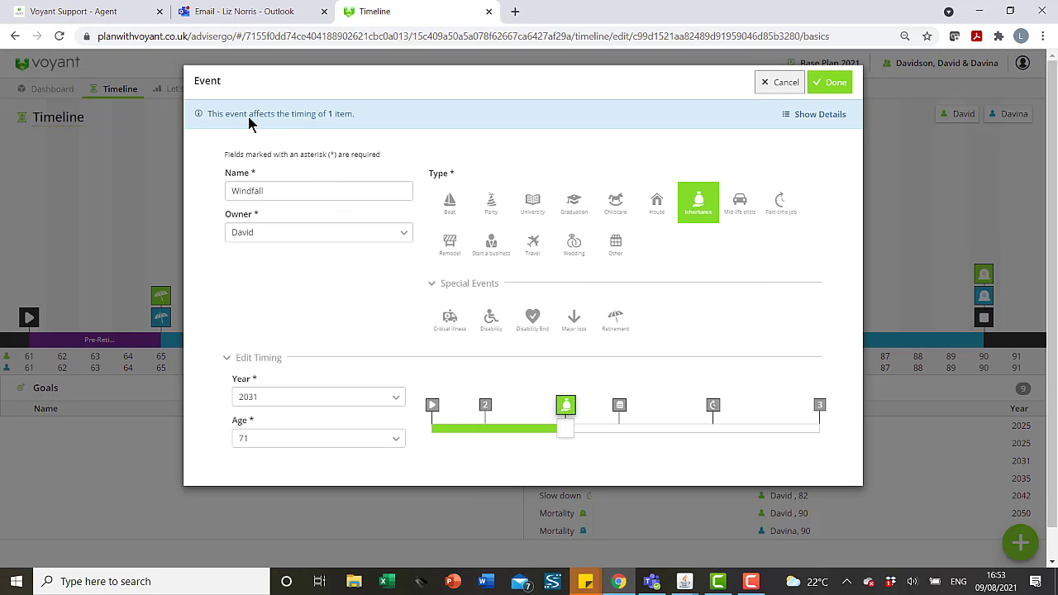